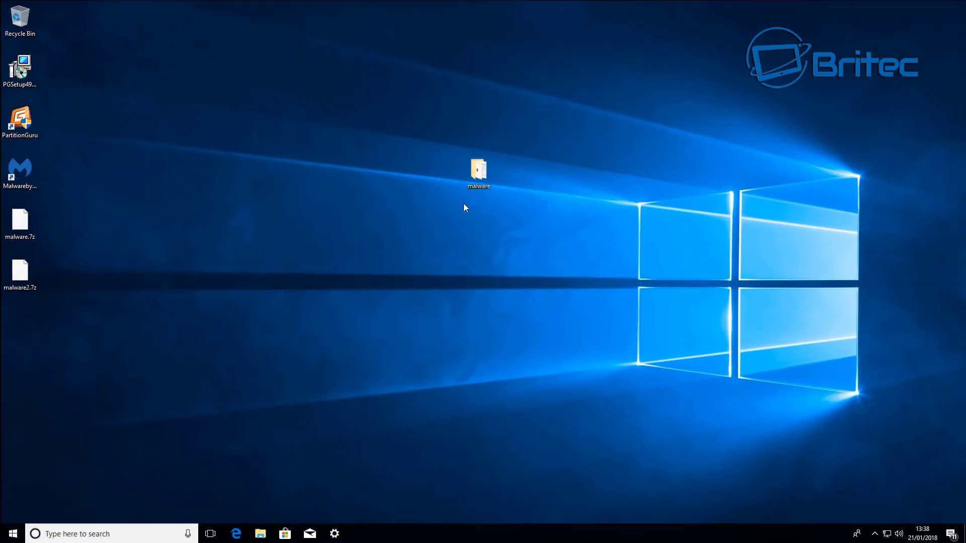
- Check the malware folder's properties, then run a Malwarebytes custom scan on it
{"action": "right_click", "coordinate": [486, 186]}
{"action": "left_click", "coordinate": [515, 384]}
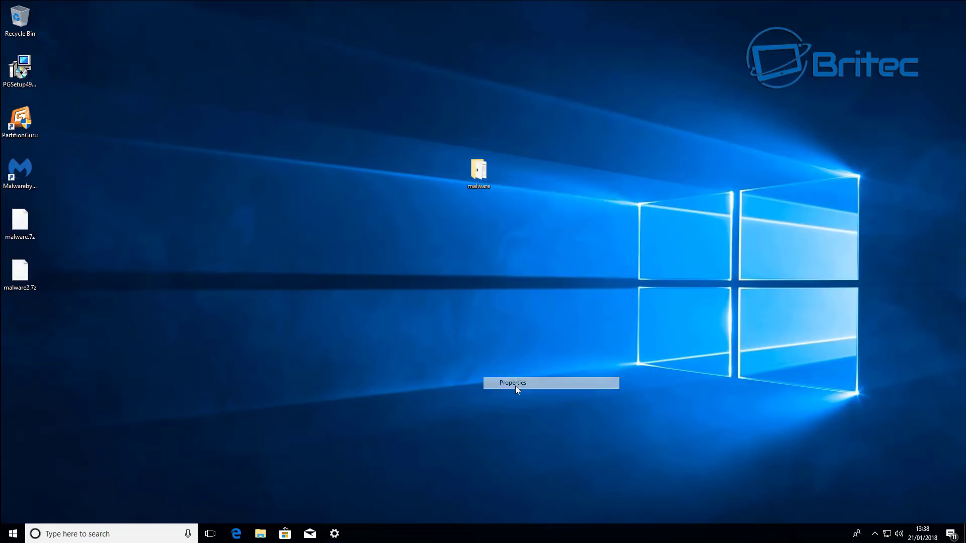
{"action": "left_click_drag", "start_coordinate": [593, 190], "coordinate": [505, 138]}
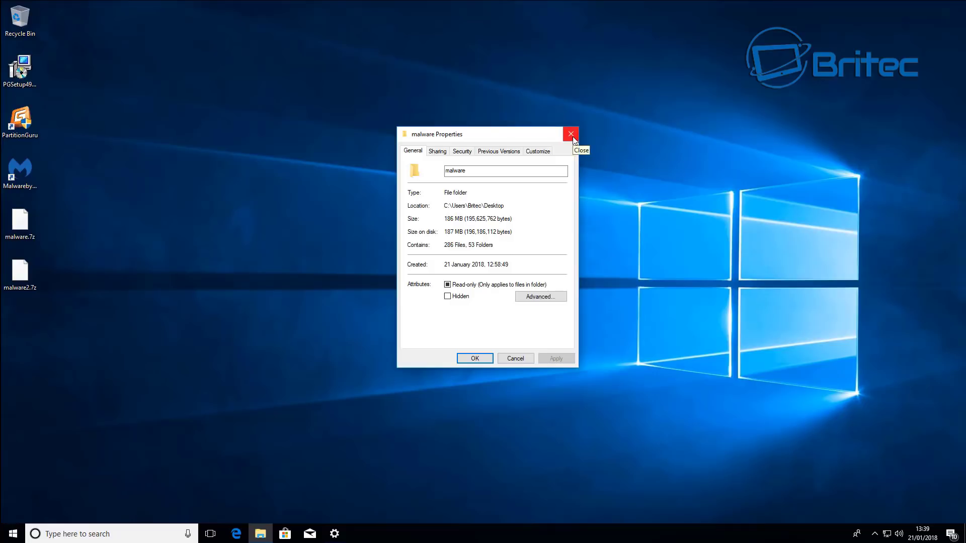
{"action": "left_click", "coordinate": [571, 135]}
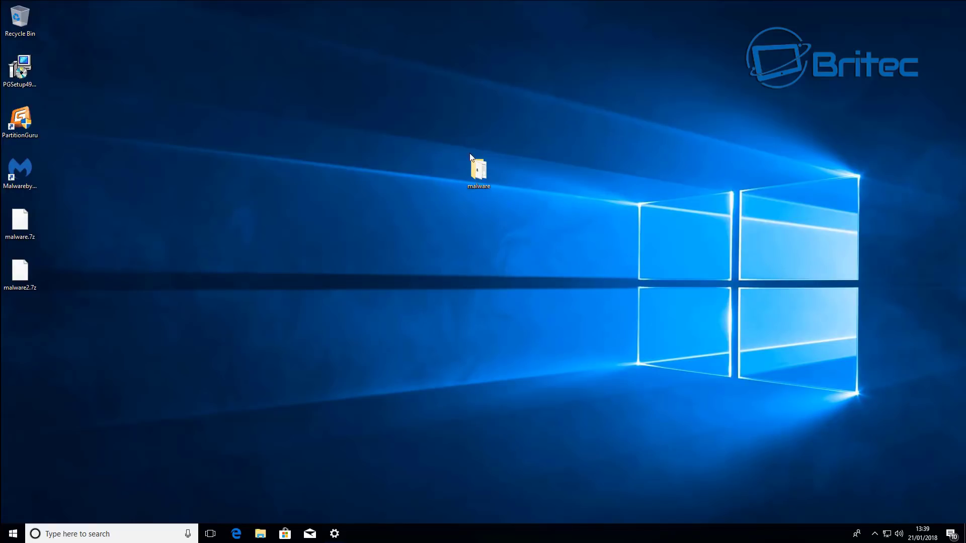
{"action": "right_click", "coordinate": [472, 174]}
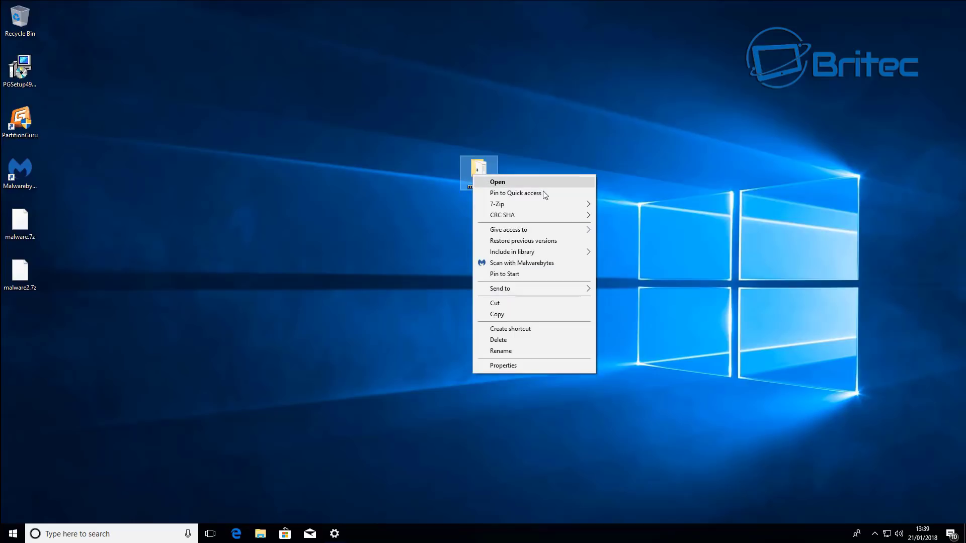
{"action": "left_click", "coordinate": [526, 265]}
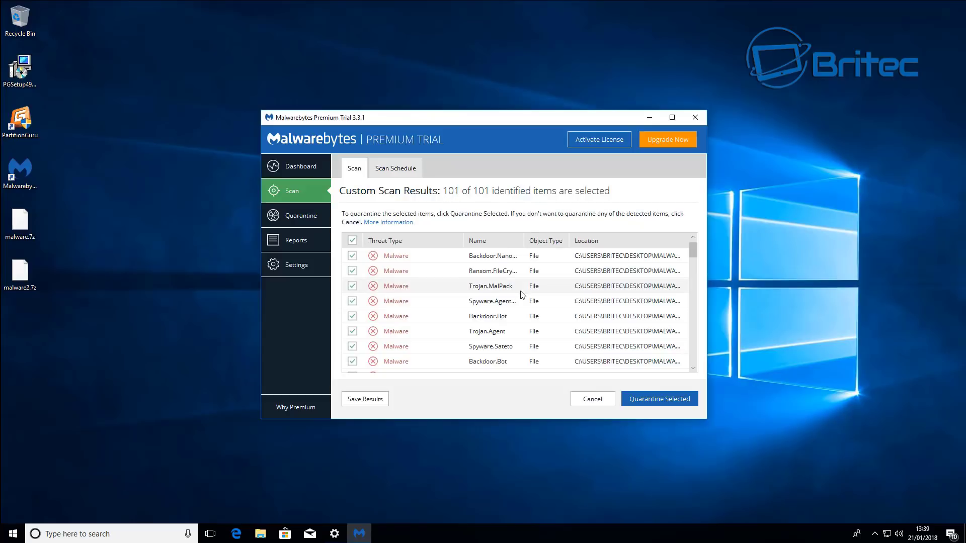
- Review the list of 101 detected items and quarantine all of them
{"action": "scroll", "coordinate": [521, 302], "scroll_direction": "down", "scroll_amount": 2}
{"action": "scroll", "coordinate": [520, 311], "scroll_direction": "down", "scroll_amount": 7}
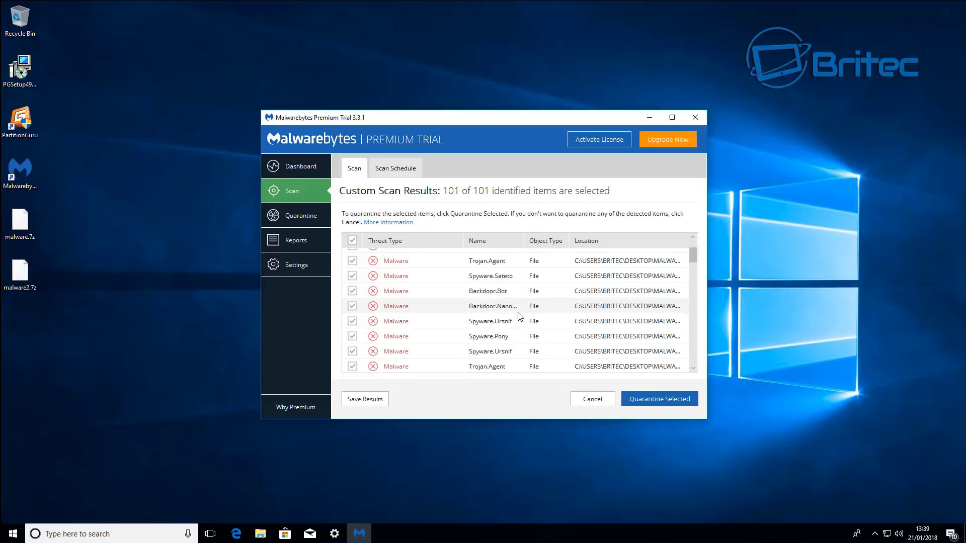
{"action": "scroll", "coordinate": [518, 322], "scroll_direction": "down", "scroll_amount": 8}
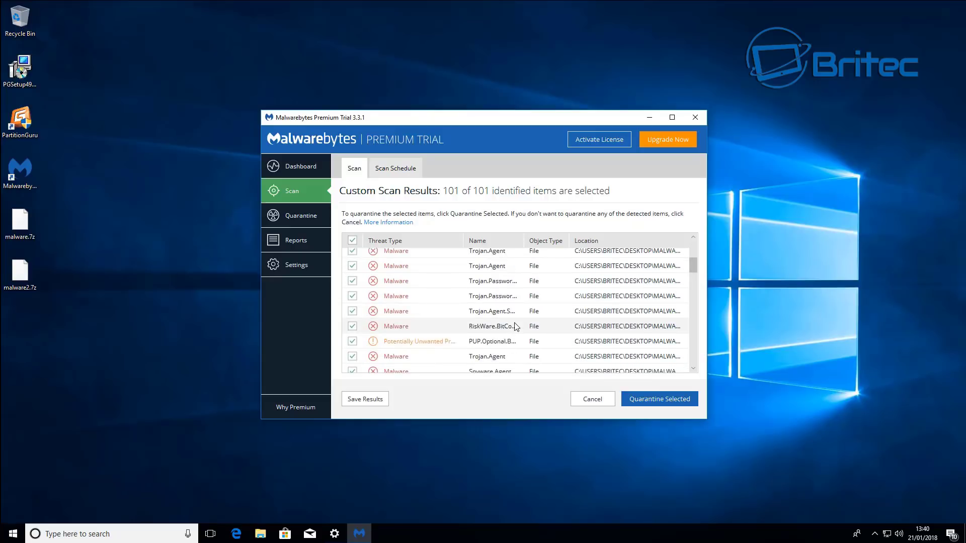
{"action": "scroll", "coordinate": [511, 333], "scroll_direction": "down", "scroll_amount": 6}
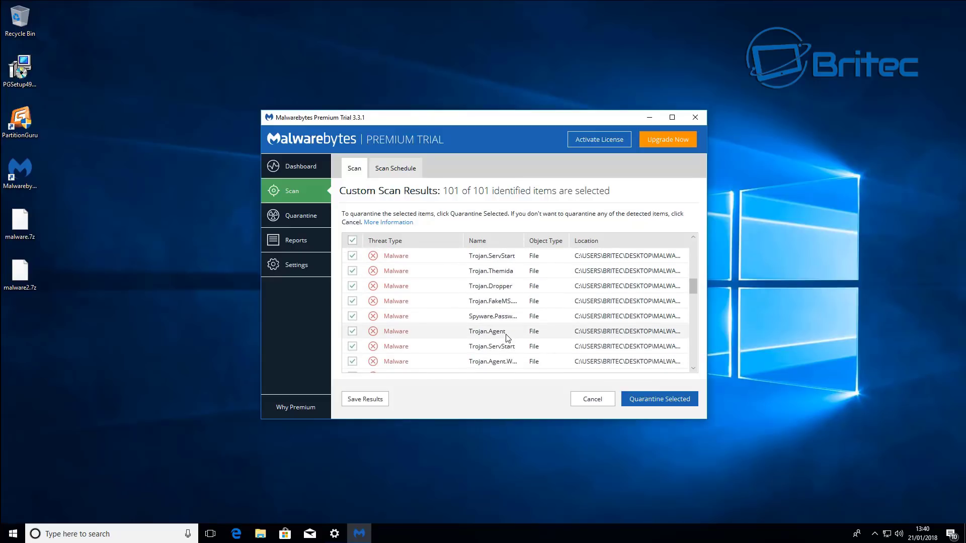
{"action": "scroll", "coordinate": [507, 339], "scroll_direction": "down", "scroll_amount": 1}
{"action": "scroll", "coordinate": [523, 332], "scroll_direction": "down", "scroll_amount": 5}
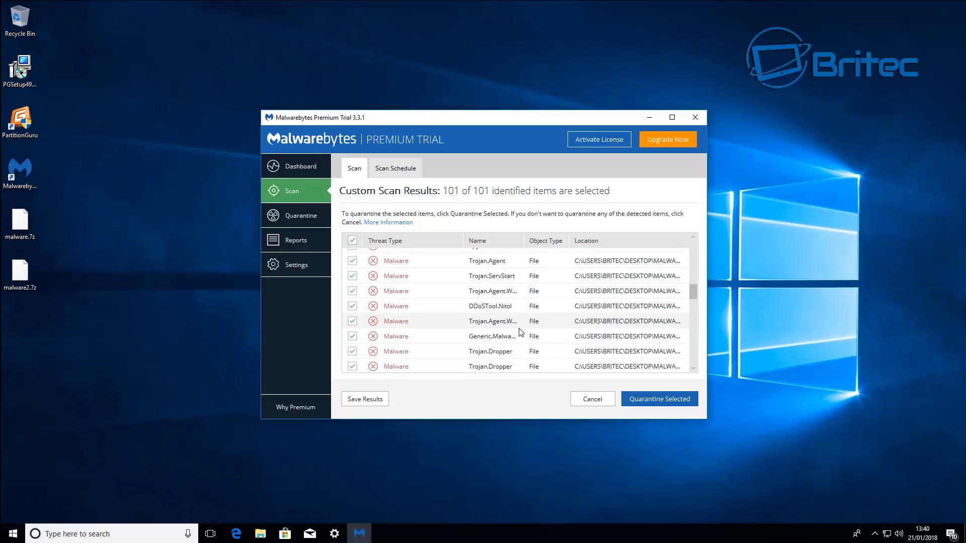
{"action": "scroll", "coordinate": [541, 333], "scroll_direction": "down", "scroll_amount": 6}
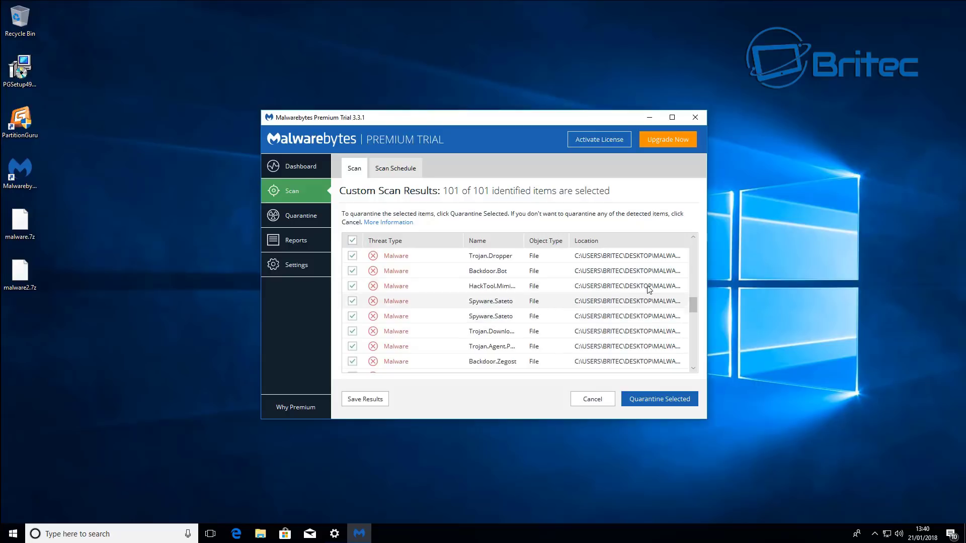
{"action": "scroll", "coordinate": [619, 328], "scroll_direction": "down", "scroll_amount": 2}
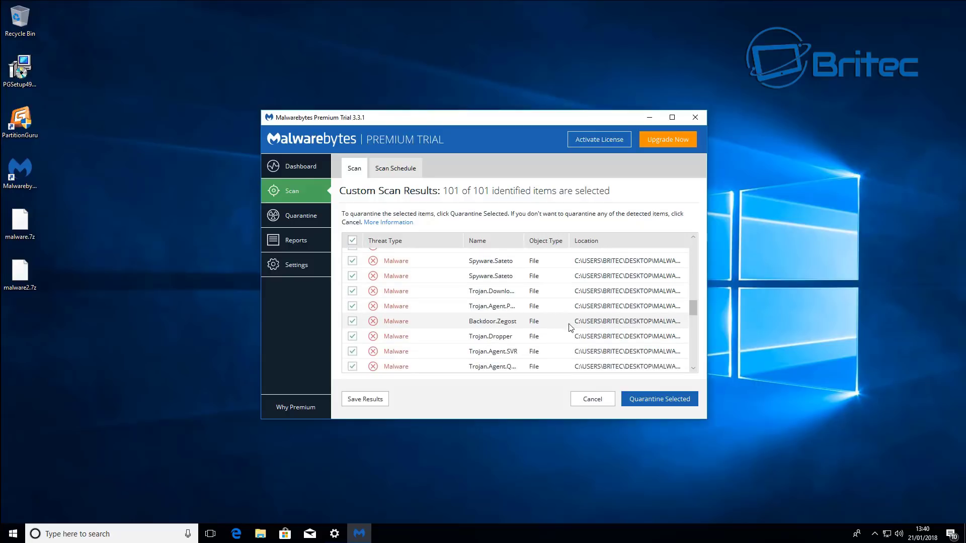
{"action": "scroll", "coordinate": [468, 333], "scroll_direction": "down", "scroll_amount": 4}
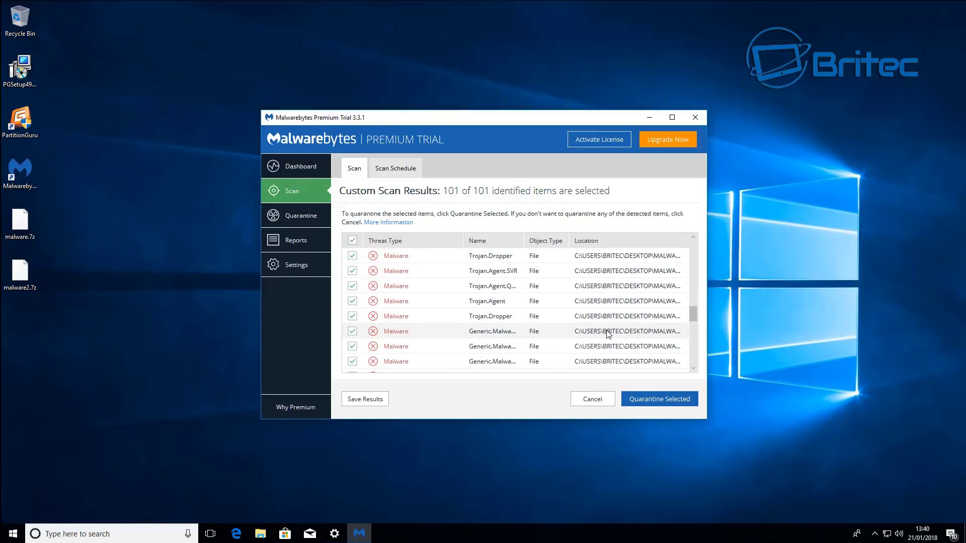
{"action": "scroll", "coordinate": [608, 333], "scroll_direction": "down", "scroll_amount": 3}
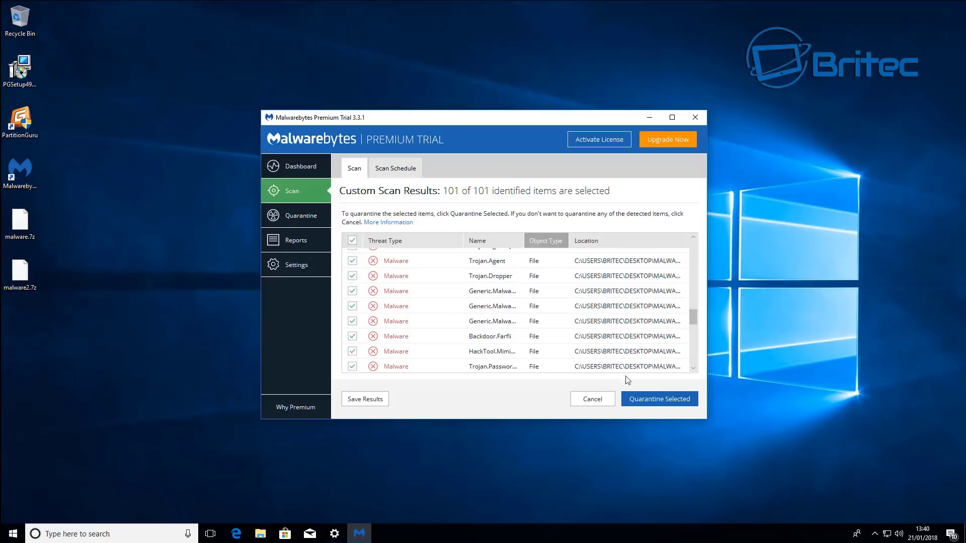
{"action": "left_click", "coordinate": [661, 403]}
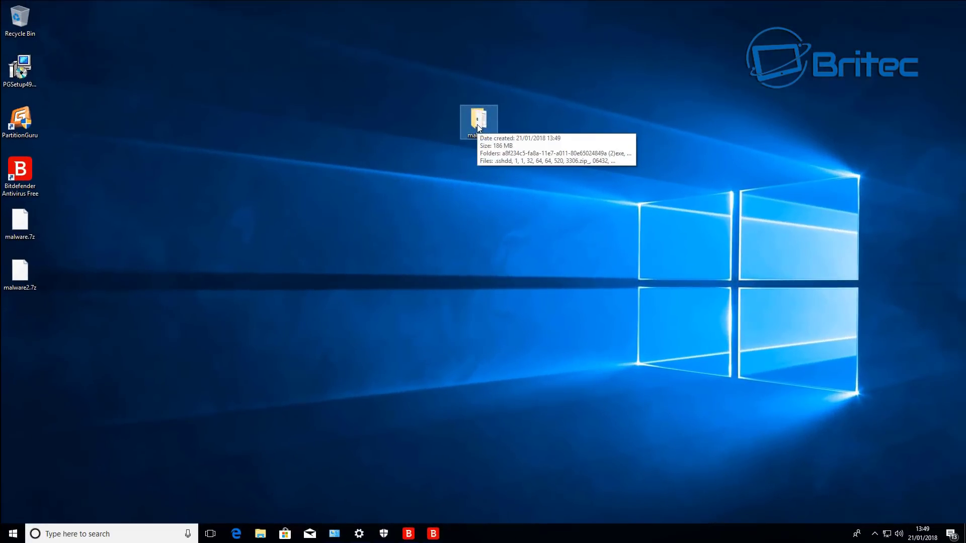
{"action": "right_click", "coordinate": [478, 127]}
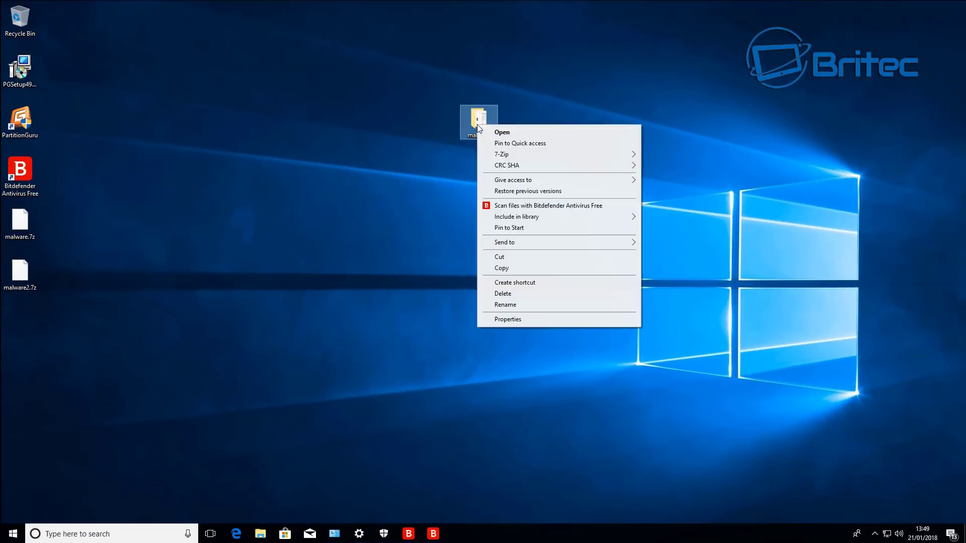
{"action": "left_click", "coordinate": [511, 321]}
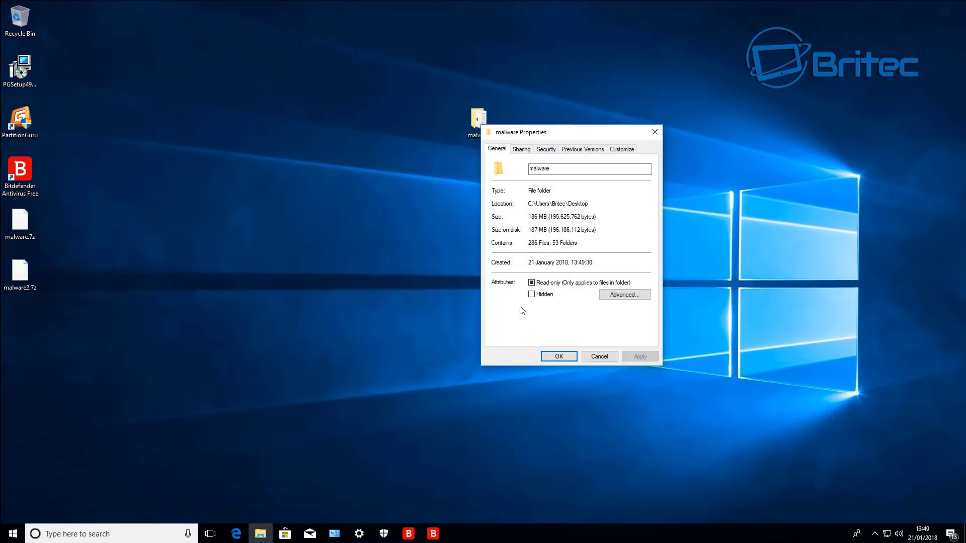
{"action": "left_click_drag", "start_coordinate": [565, 137], "coordinate": [512, 136]}
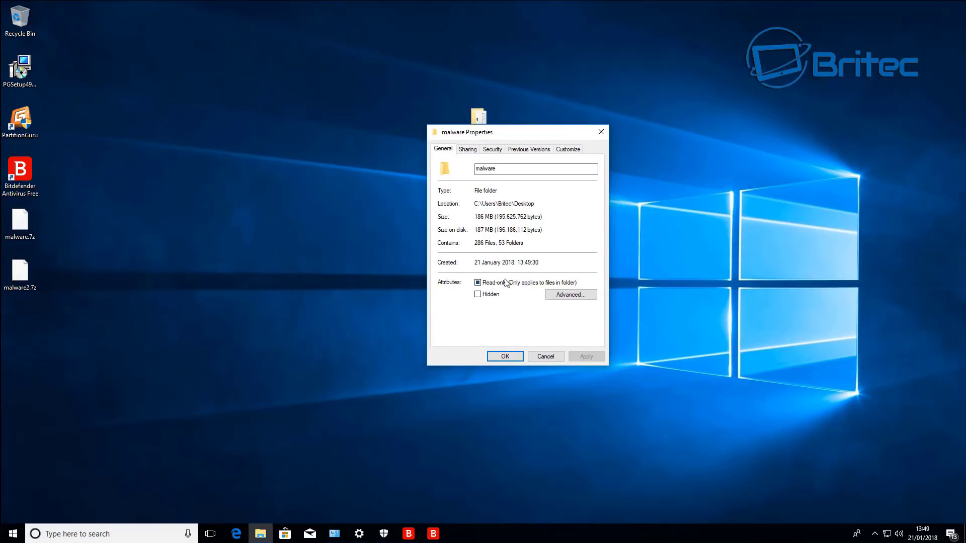
{"action": "left_click", "coordinate": [545, 356]}
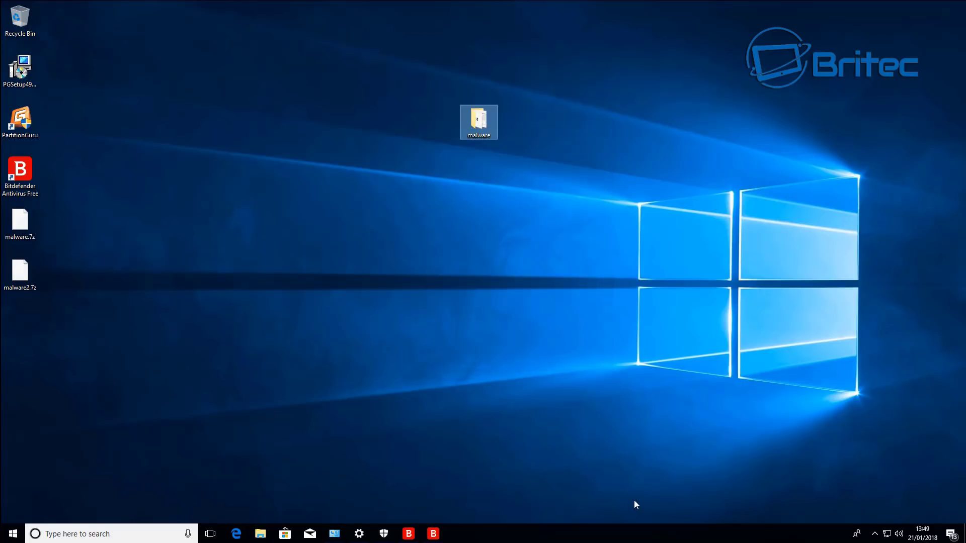
- Turn on Bitdefender's Protection Shield in its settings window, then minimize it
{"action": "left_click", "coordinate": [433, 533]}
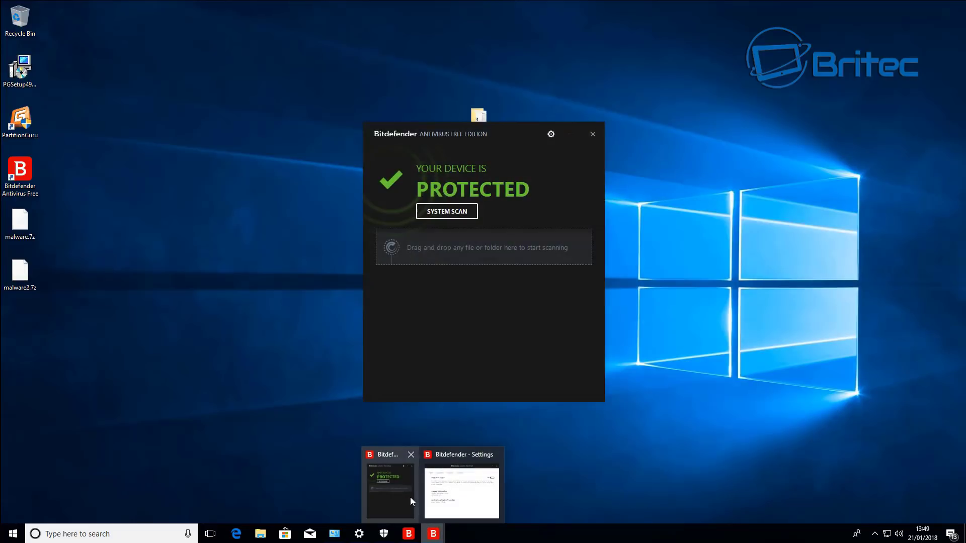
{"action": "left_click", "coordinate": [437, 497]}
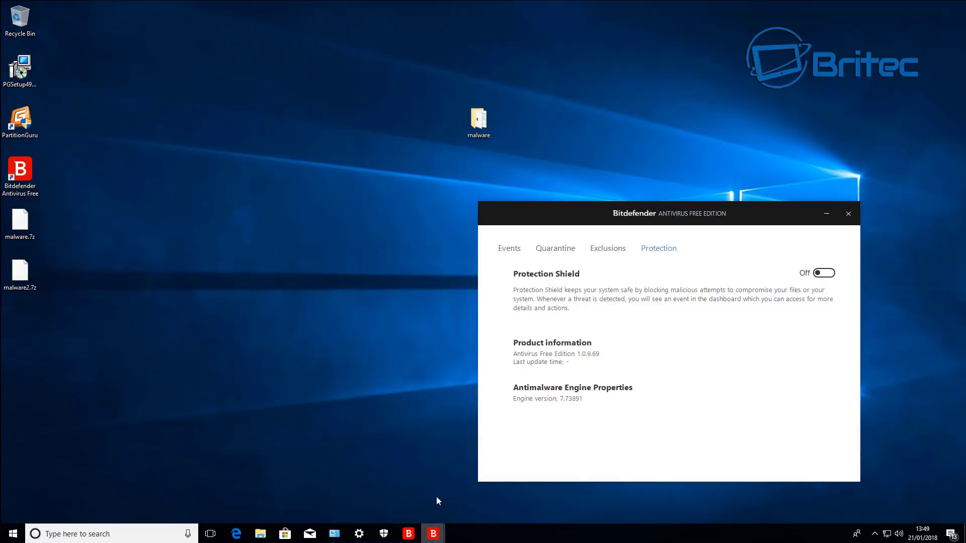
{"action": "left_click", "coordinate": [826, 275]}
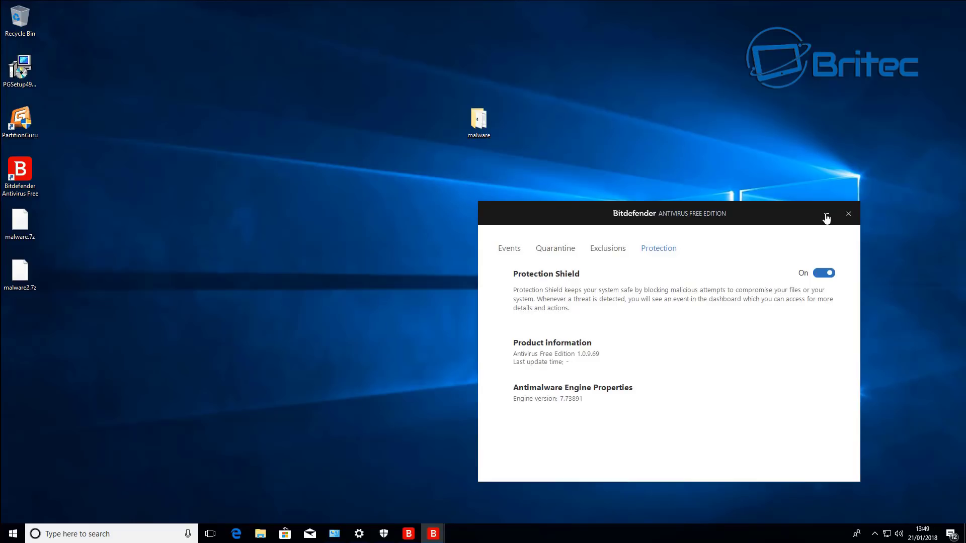
{"action": "left_click", "coordinate": [826, 214]}
- Scan the malware folder with Bitdefender, skipping five password-protected files, then Skip All
{"action": "right_click", "coordinate": [476, 118]}
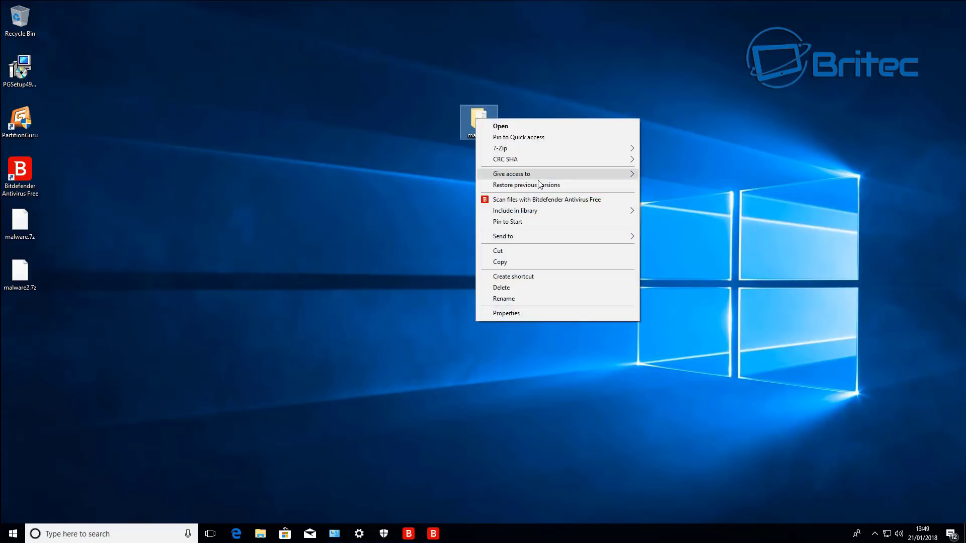
{"action": "left_click", "coordinate": [540, 200]}
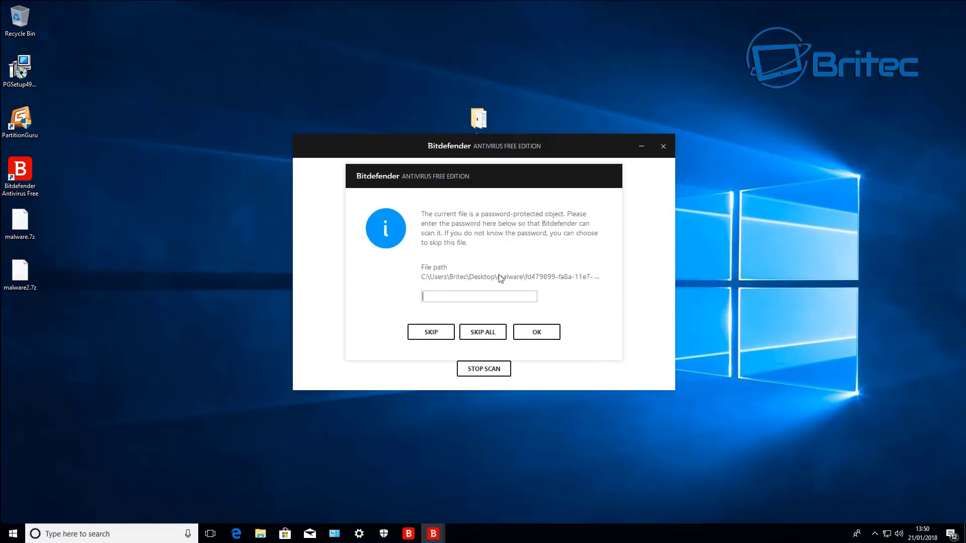
{"action": "left_click", "coordinate": [431, 333]}
{"action": "left_click", "coordinate": [432, 333]}
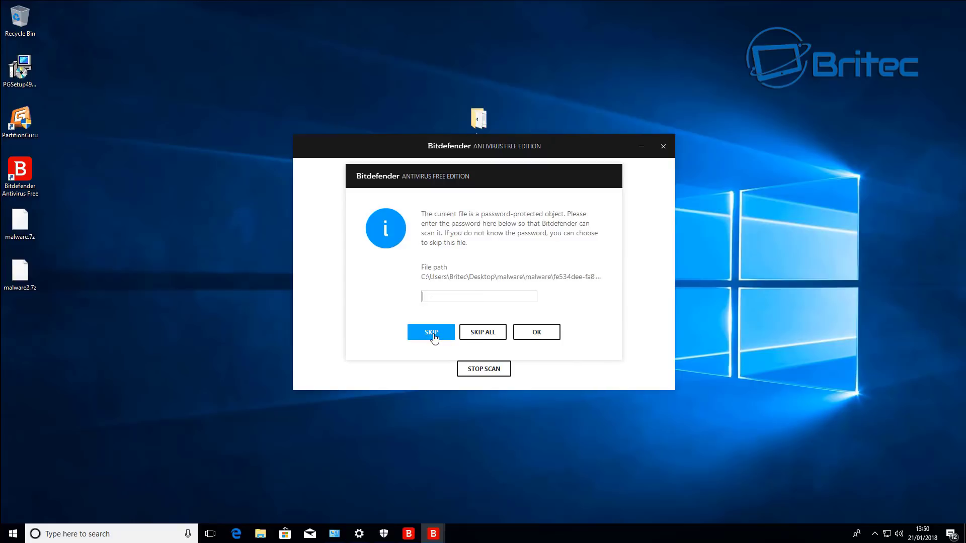
{"action": "left_click", "coordinate": [432, 333]}
{"action": "left_click", "coordinate": [432, 333]}
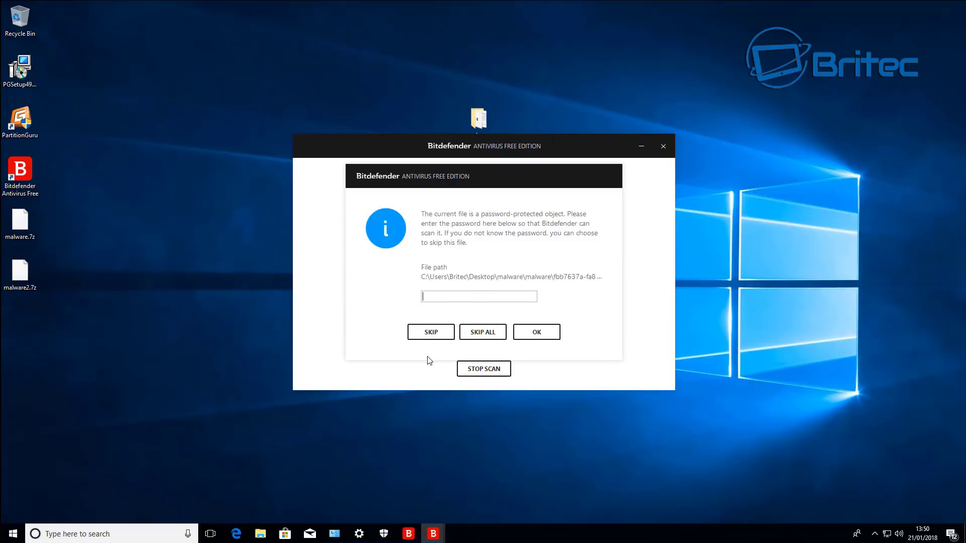
{"action": "left_click", "coordinate": [432, 331]}
{"action": "left_click", "coordinate": [473, 336]}
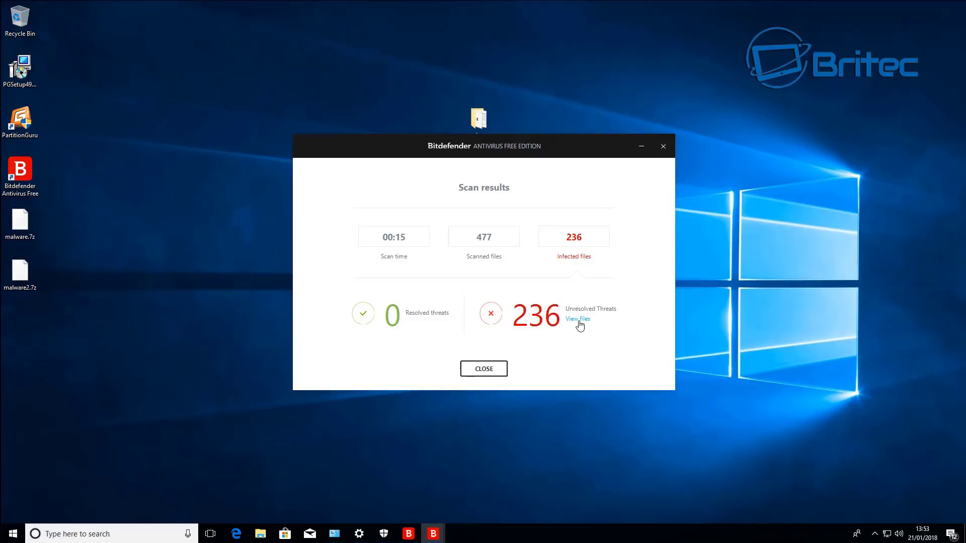
- In the unresolved threats list, set the action for all threats to Delete and apply it
{"action": "left_click", "coordinate": [577, 319]}
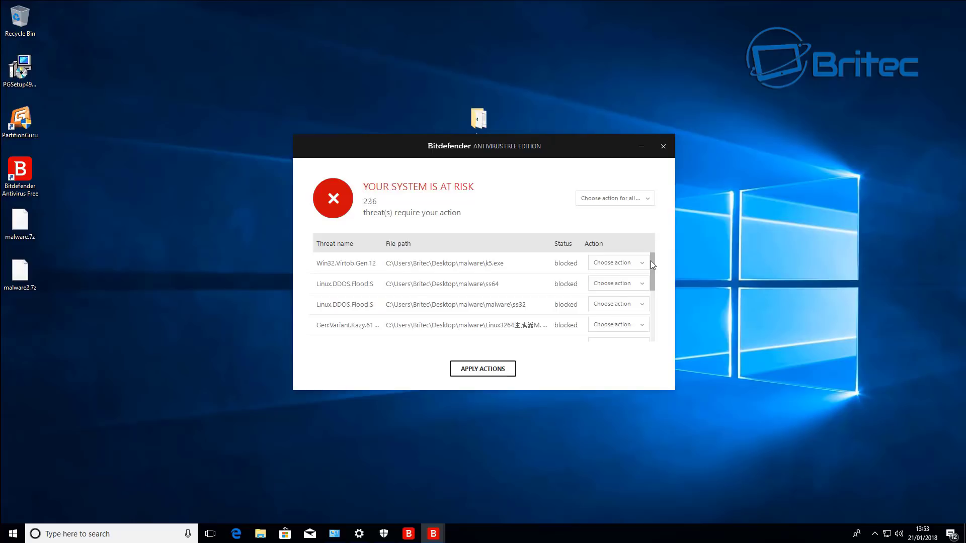
{"action": "scroll", "coordinate": [651, 261], "scroll_direction": "down", "scroll_amount": 10}
{"action": "scroll", "coordinate": [641, 355], "scroll_direction": "down", "scroll_amount": 5}
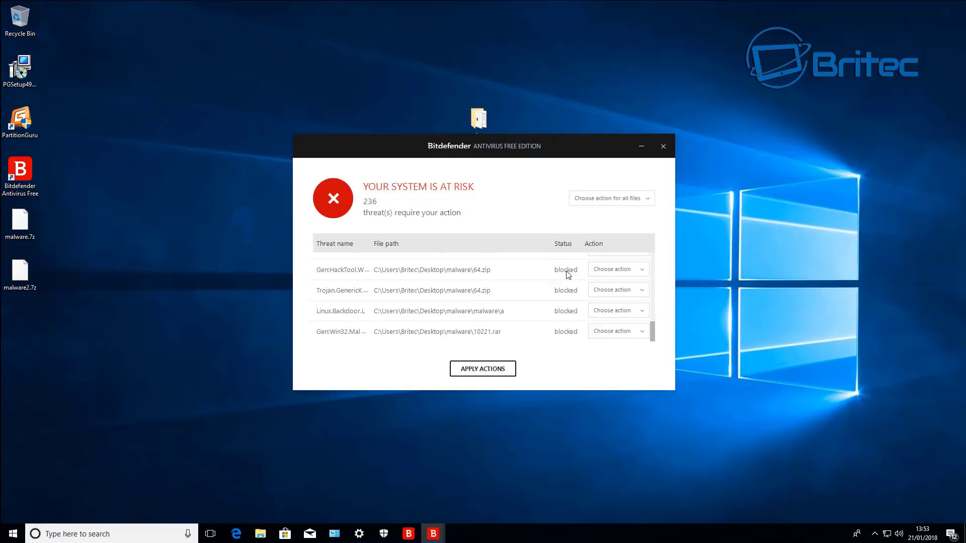
{"action": "scroll", "coordinate": [650, 324], "scroll_direction": "up", "scroll_amount": 3}
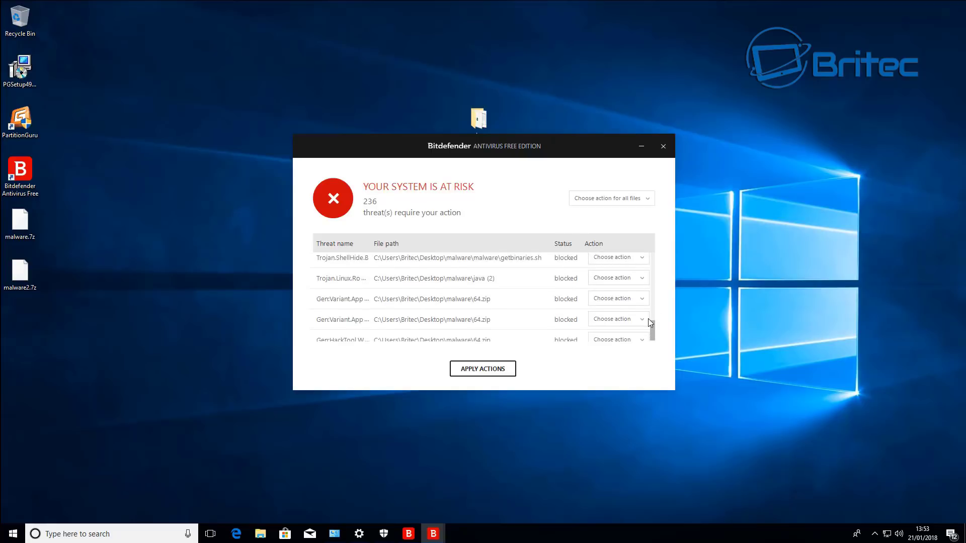
{"action": "scroll", "coordinate": [650, 323], "scroll_direction": "up", "scroll_amount": 10}
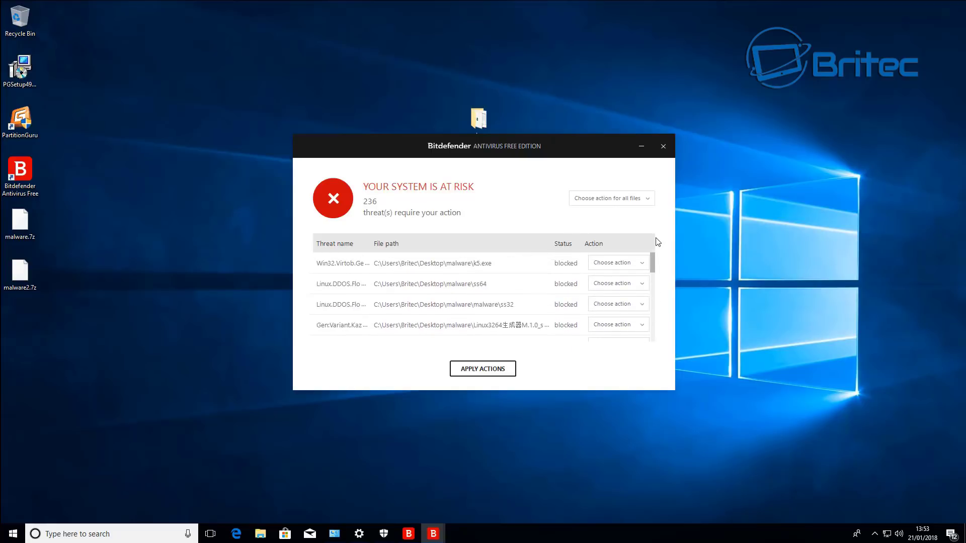
{"action": "left_click", "coordinate": [644, 202]}
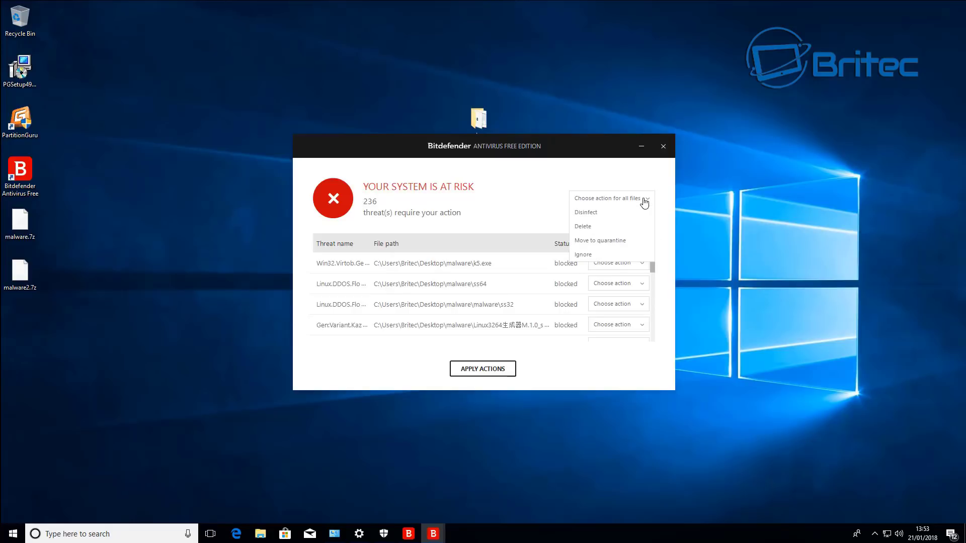
{"action": "left_click", "coordinate": [594, 225]}
{"action": "left_click", "coordinate": [485, 374]}
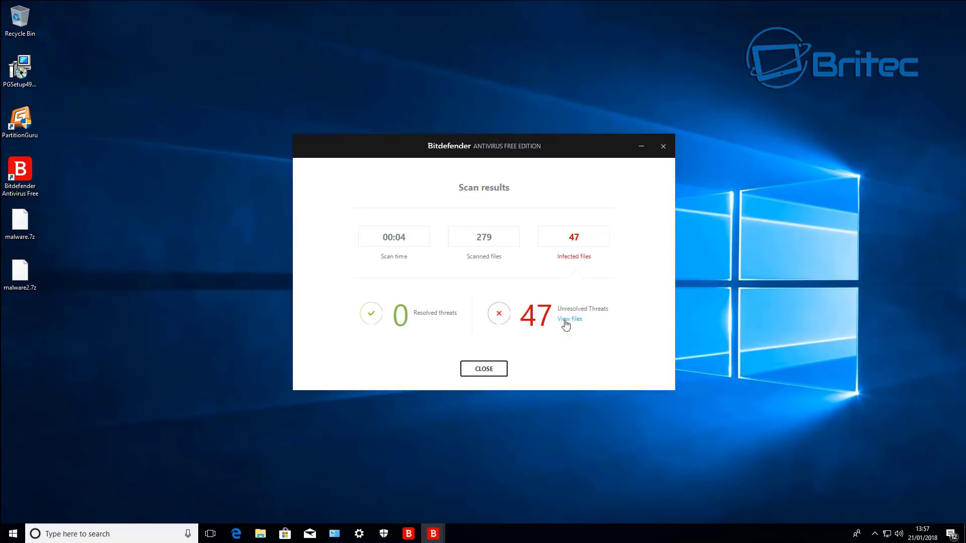
- Reopen the unresolved threats, set every threat to Move to quarantine, and apply
{"action": "left_click", "coordinate": [567, 324]}
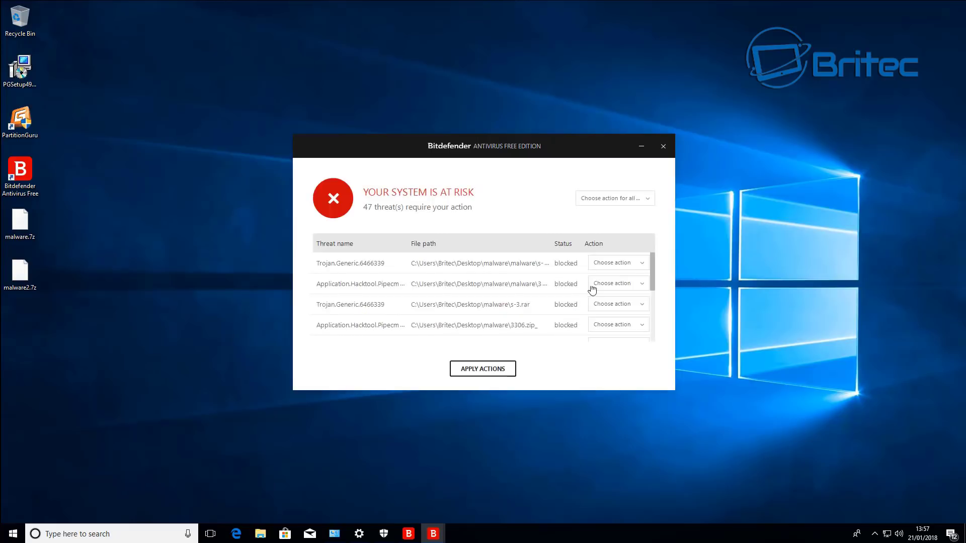
{"action": "left_click", "coordinate": [636, 264]}
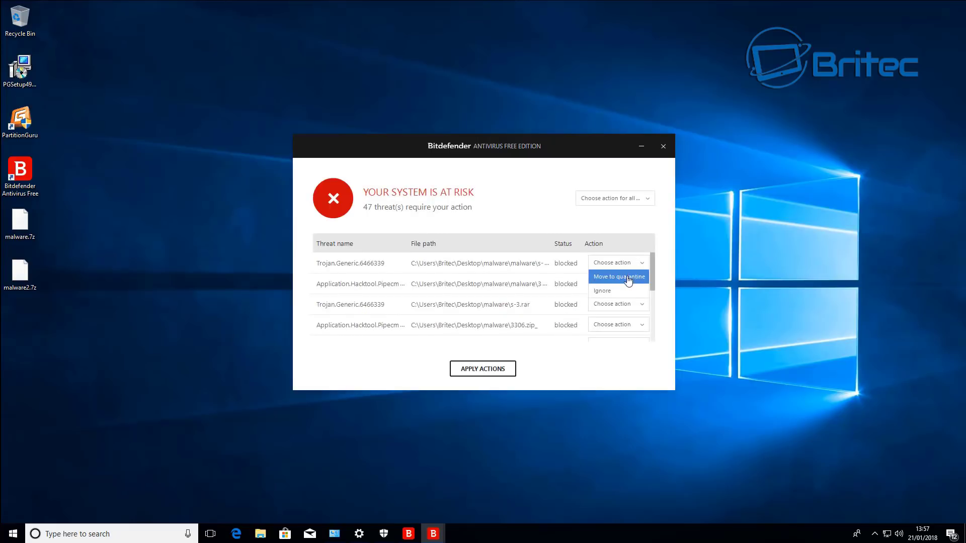
{"action": "left_click", "coordinate": [622, 277]}
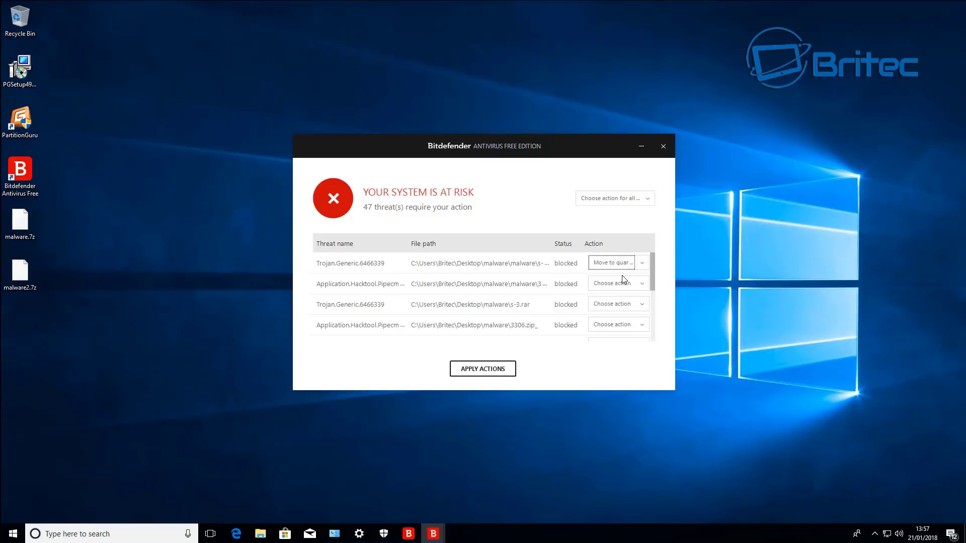
{"action": "left_click", "coordinate": [636, 201]}
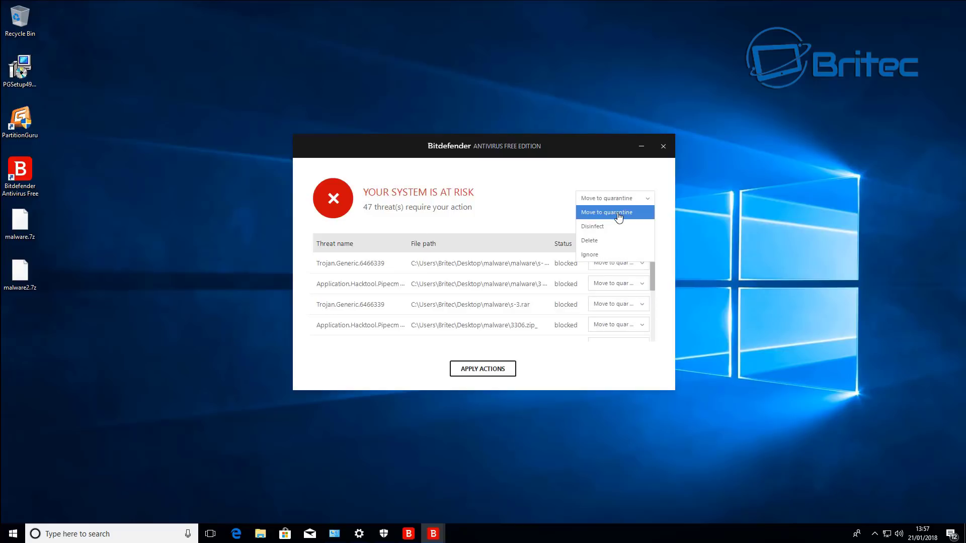
{"action": "left_click", "coordinate": [620, 213]}
{"action": "left_click", "coordinate": [494, 369]}
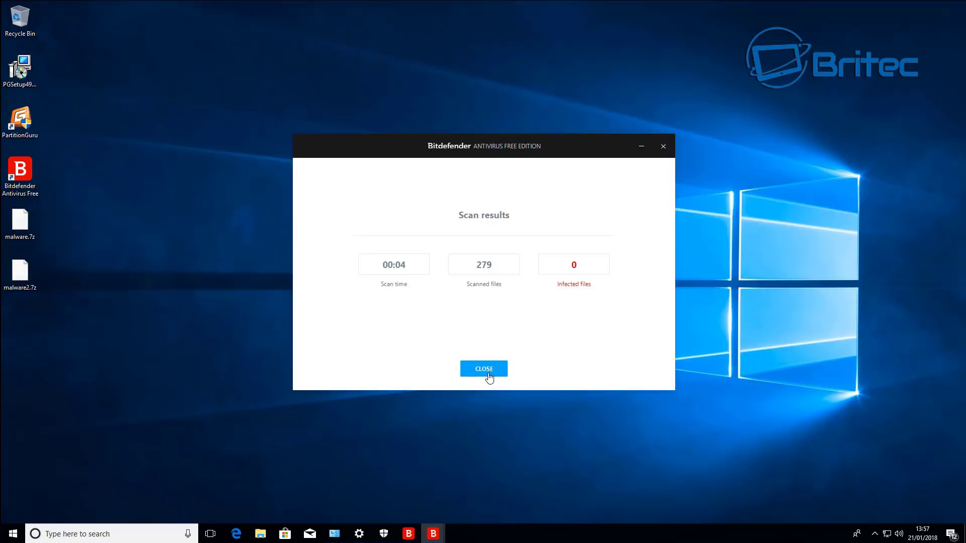
- Close the scan results and upgrade promotion, then check the malware folder's properties
{"action": "left_click", "coordinate": [488, 374]}
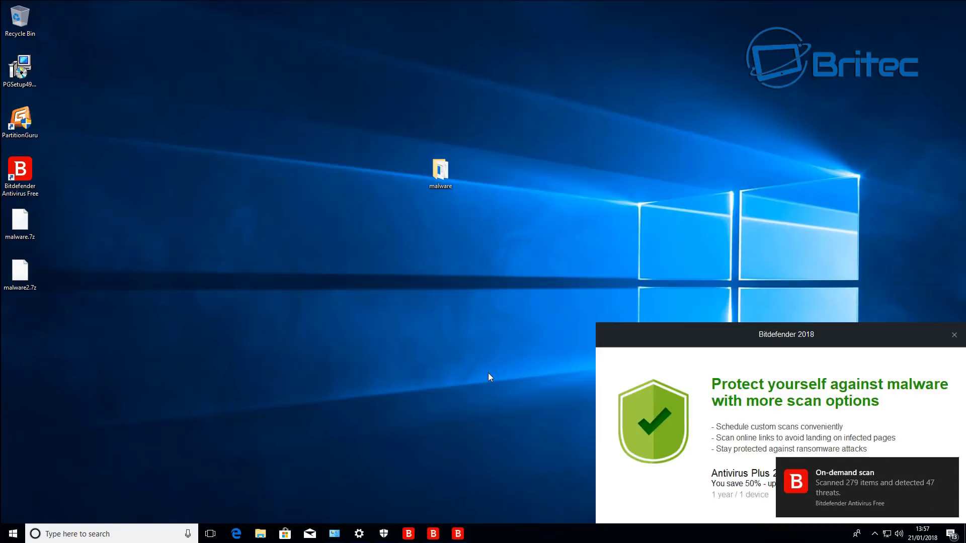
{"action": "left_click", "coordinate": [955, 336]}
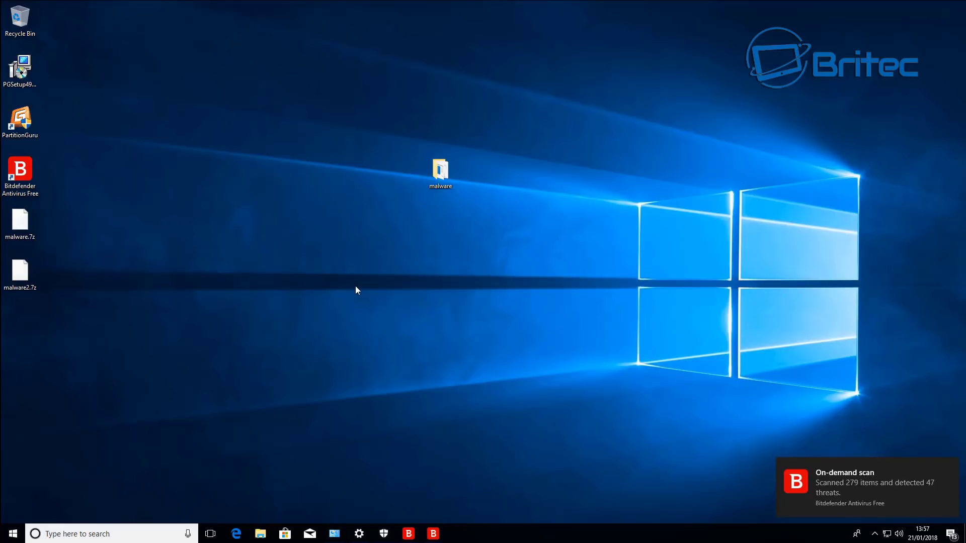
{"action": "right_click", "coordinate": [445, 179]}
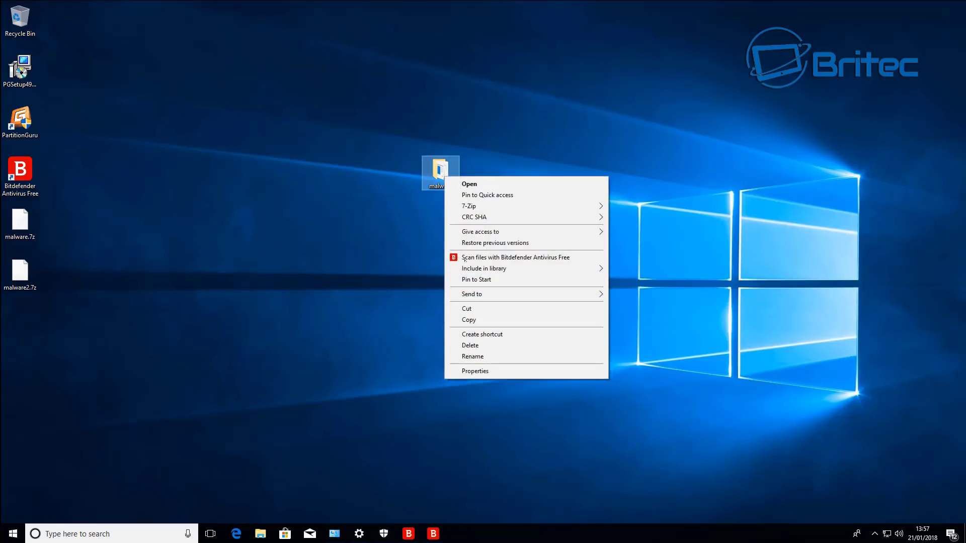
{"action": "left_click", "coordinate": [474, 371]}
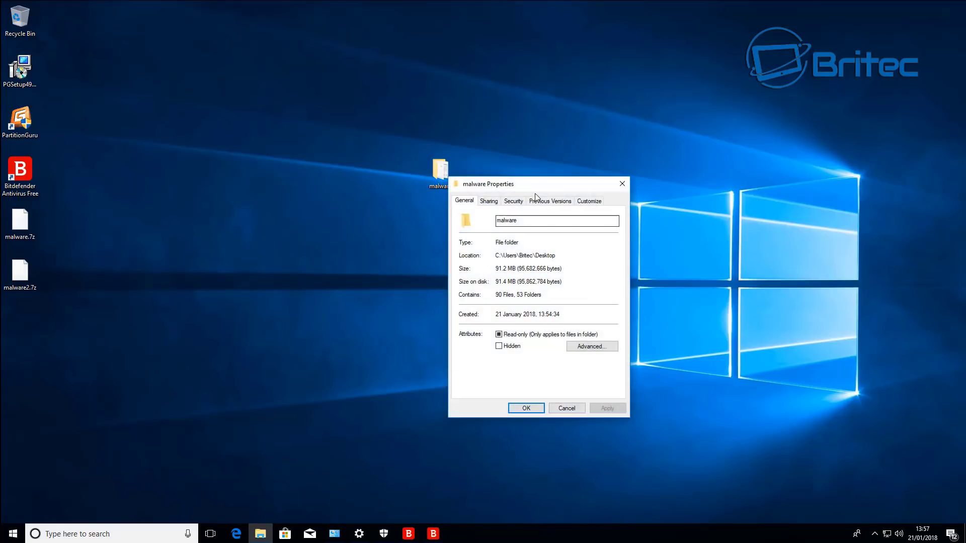
{"action": "left_click_drag", "start_coordinate": [538, 192], "coordinate": [482, 152]}
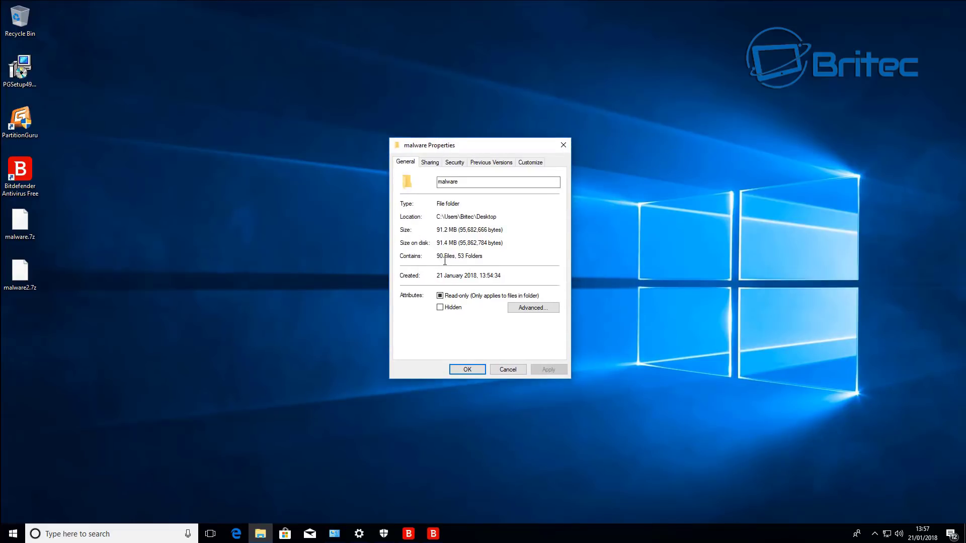
{"action": "left_click", "coordinate": [565, 149]}
- Rescan the malware folder with Bitdefender, skipping all password-protected files
{"action": "right_click", "coordinate": [437, 169]}
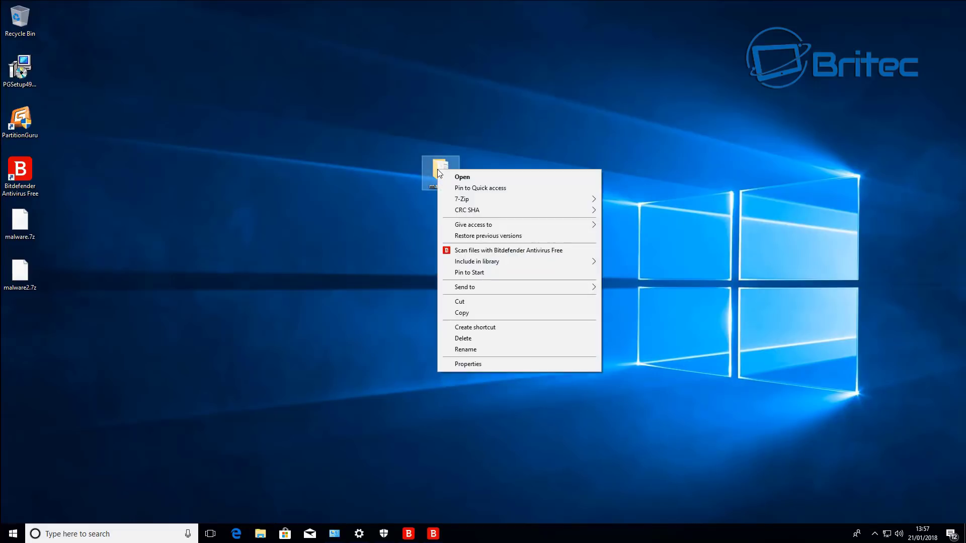
{"action": "left_click", "coordinate": [472, 250]}
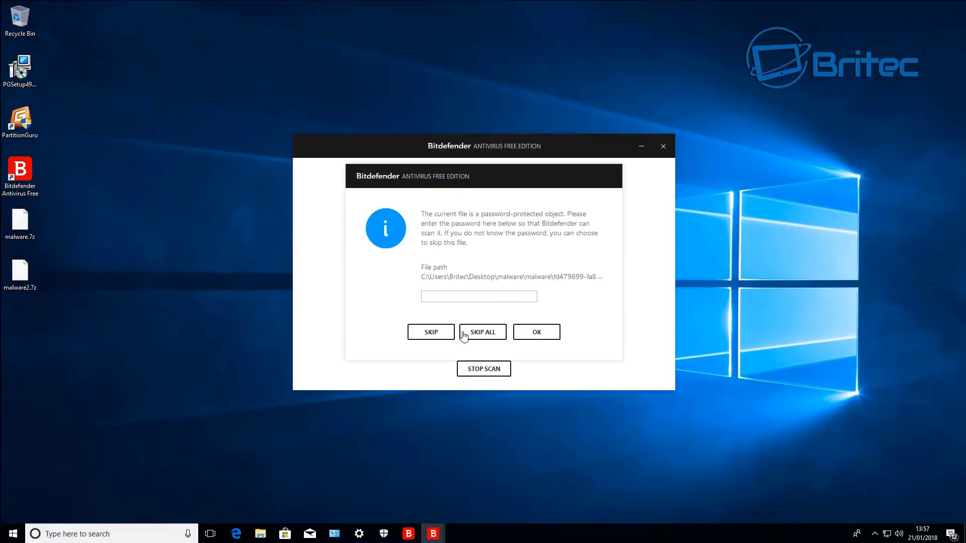
{"action": "left_click", "coordinate": [486, 334]}
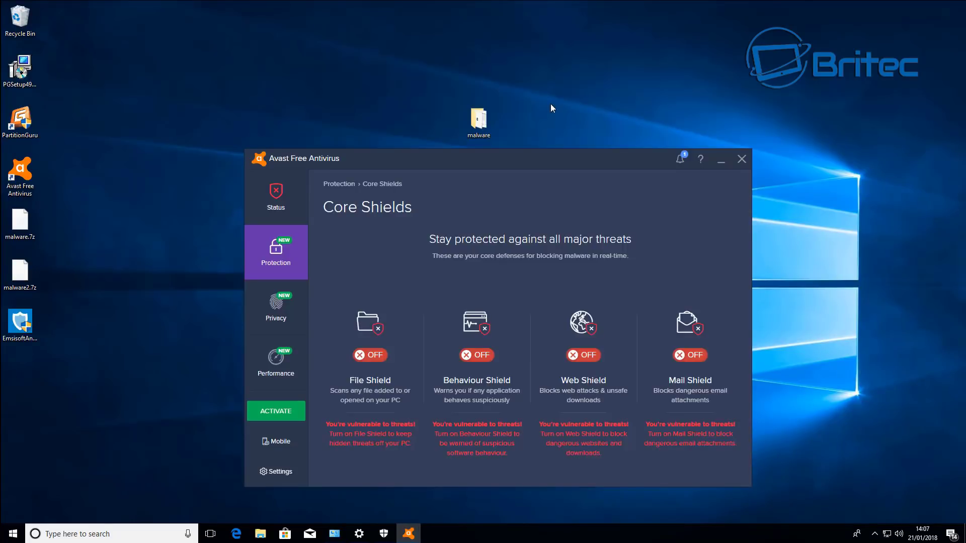
- Check the malware folder's properties once more
{"action": "right_click", "coordinate": [482, 121]}
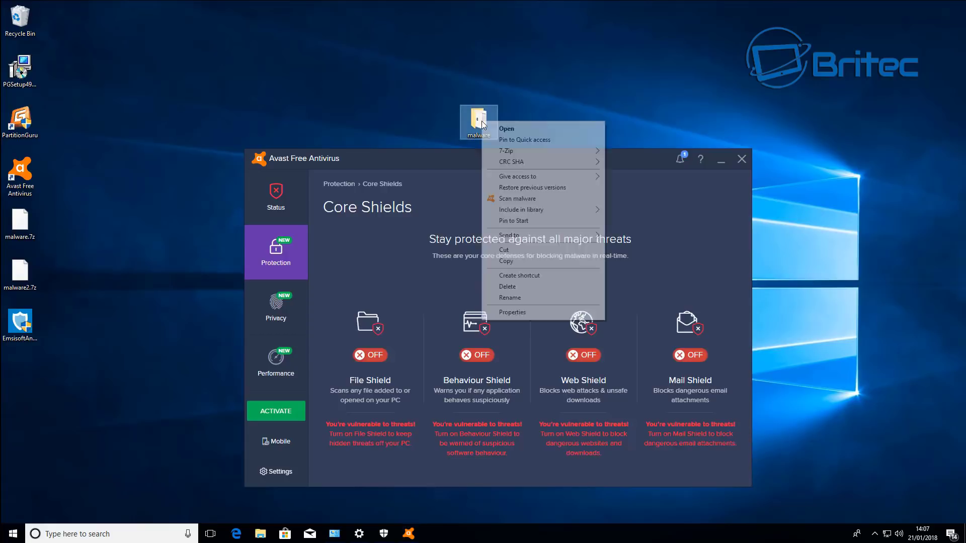
{"action": "left_click", "coordinate": [512, 313]}
{"action": "left_click_drag", "start_coordinate": [584, 130], "coordinate": [516, 111]}
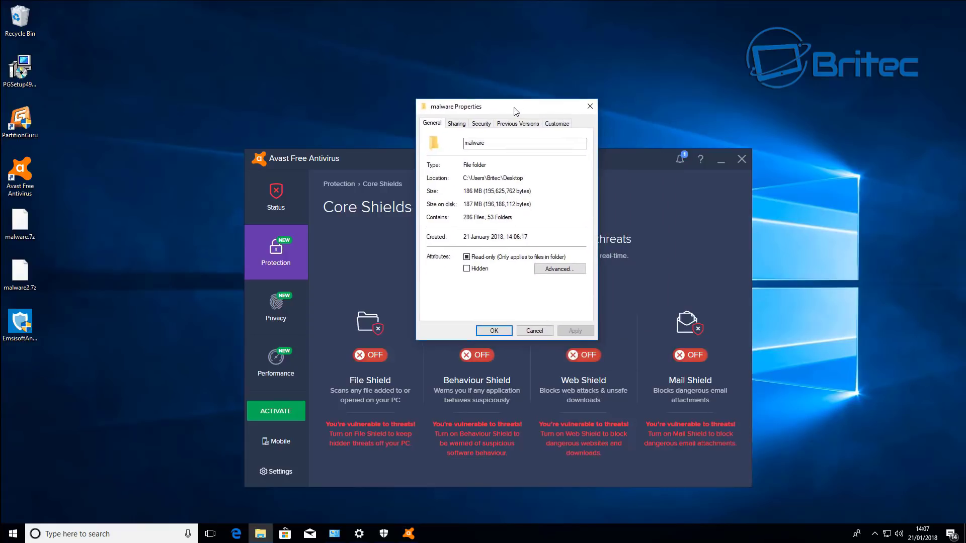
{"action": "left_click", "coordinate": [590, 106]}
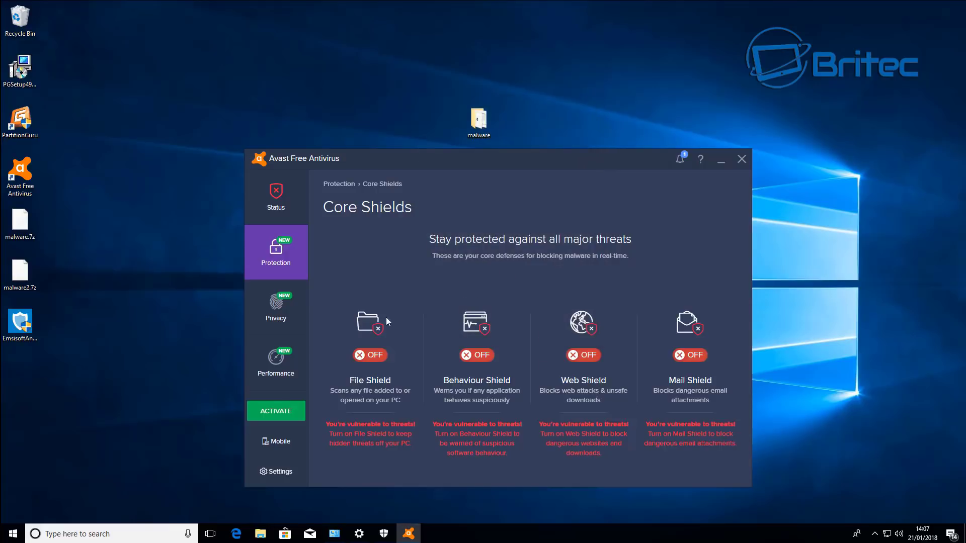
- Turn on Avast's File, Behaviour, Web and Mail Shields
{"action": "left_click", "coordinate": [374, 355]}
{"action": "left_click", "coordinate": [481, 355]}
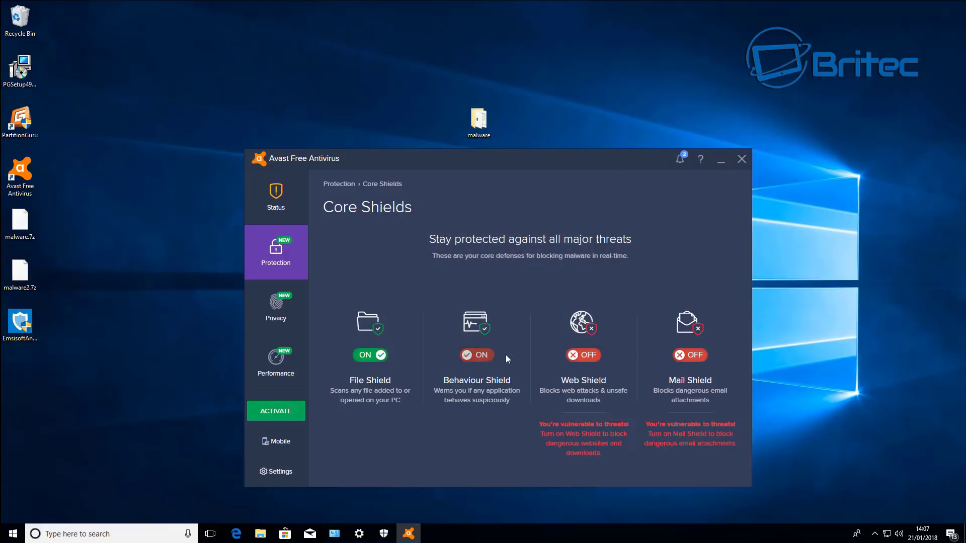
{"action": "left_click", "coordinate": [583, 355]}
{"action": "left_click", "coordinate": [690, 355]}
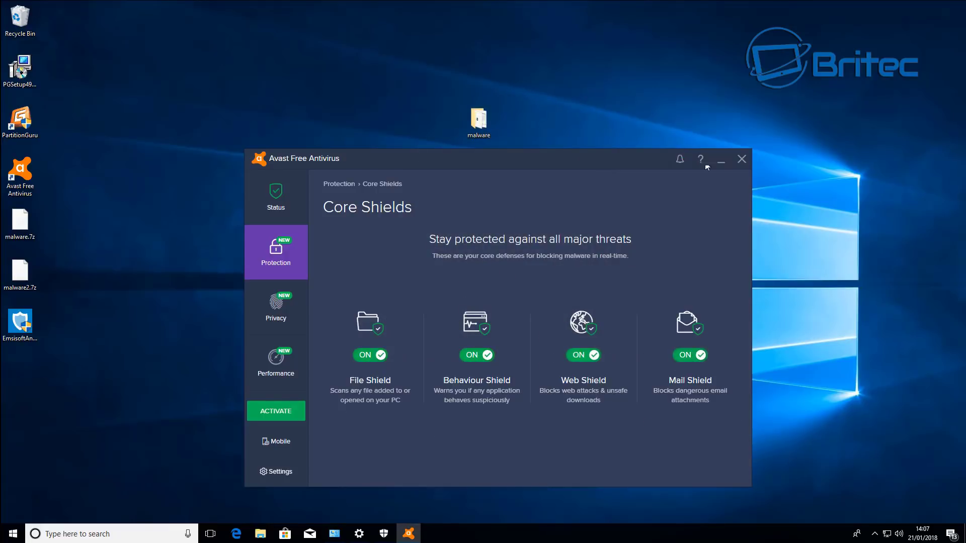
- Minimize Avast and scan the malware folder with Avast from its shortcut menu
{"action": "left_click", "coordinate": [720, 159]}
{"action": "right_click", "coordinate": [478, 122]}
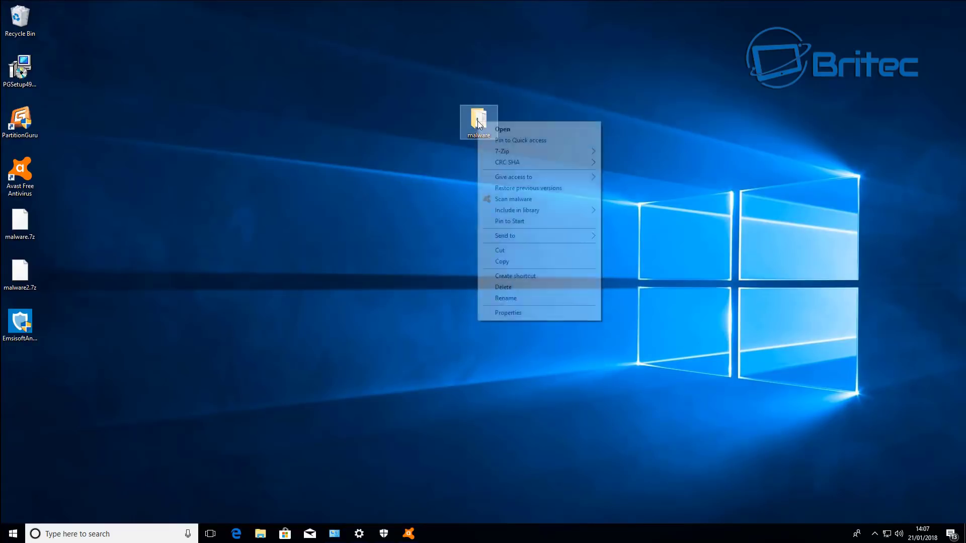
{"action": "left_click", "coordinate": [518, 199]}
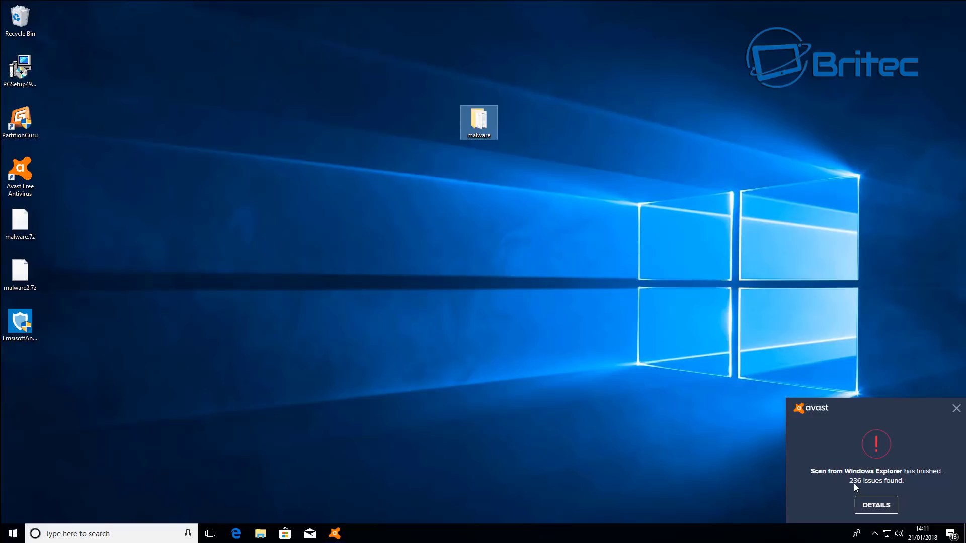
- Open the details of the 236 issues, resolve them, and finish with Done
{"action": "left_click", "coordinate": [876, 509]}
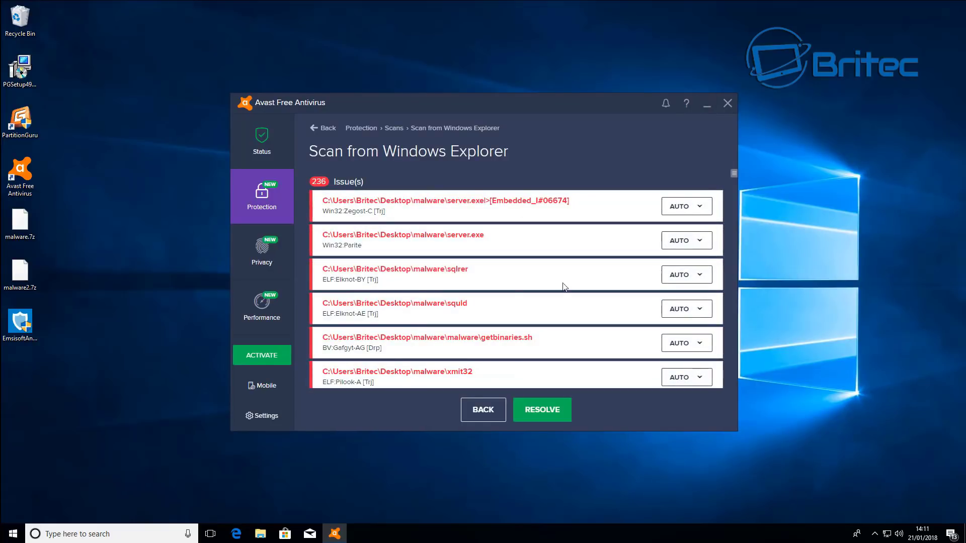
{"action": "left_click", "coordinate": [550, 417]}
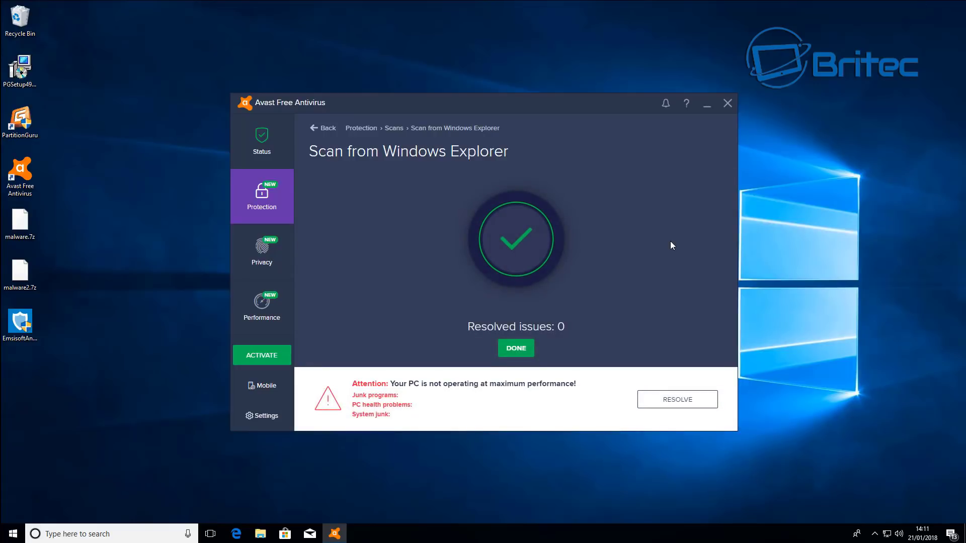
{"action": "left_click", "coordinate": [520, 349]}
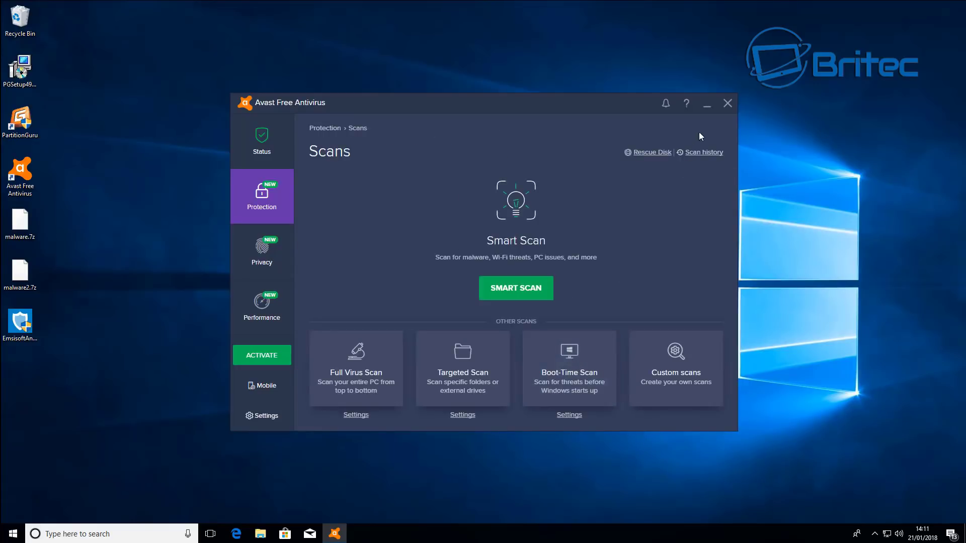
- Close Avast and delete the malware folder from the desktop
{"action": "left_click", "coordinate": [728, 103]}
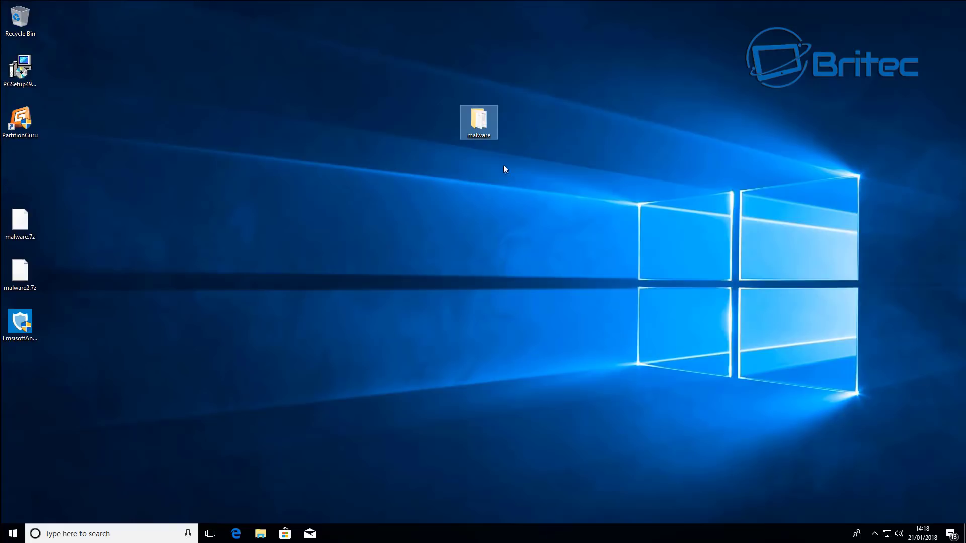
{"action": "right_click", "coordinate": [471, 126]}
{"action": "left_click", "coordinate": [500, 291]}
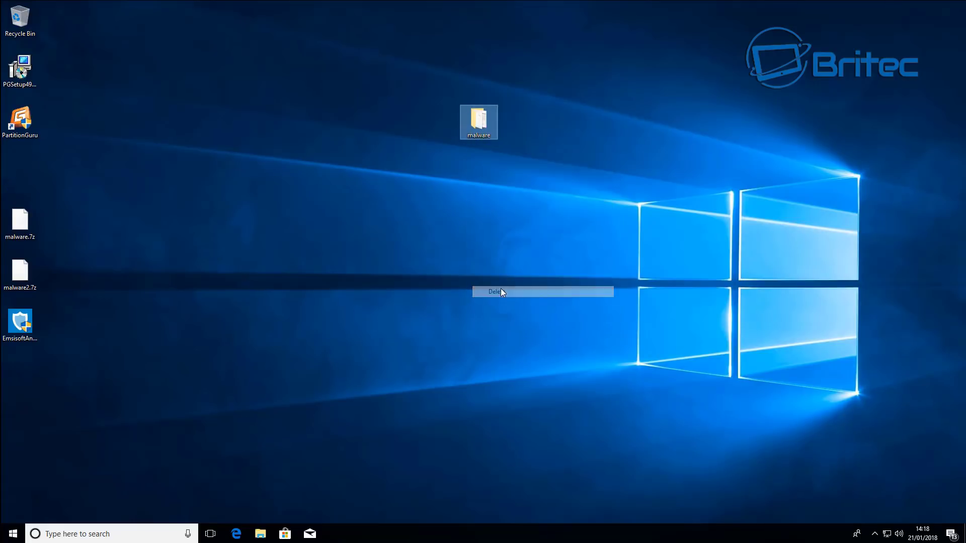
- Empty the Recycle Bin, confirming the permanent deletion
{"action": "right_click", "coordinate": [21, 16]}
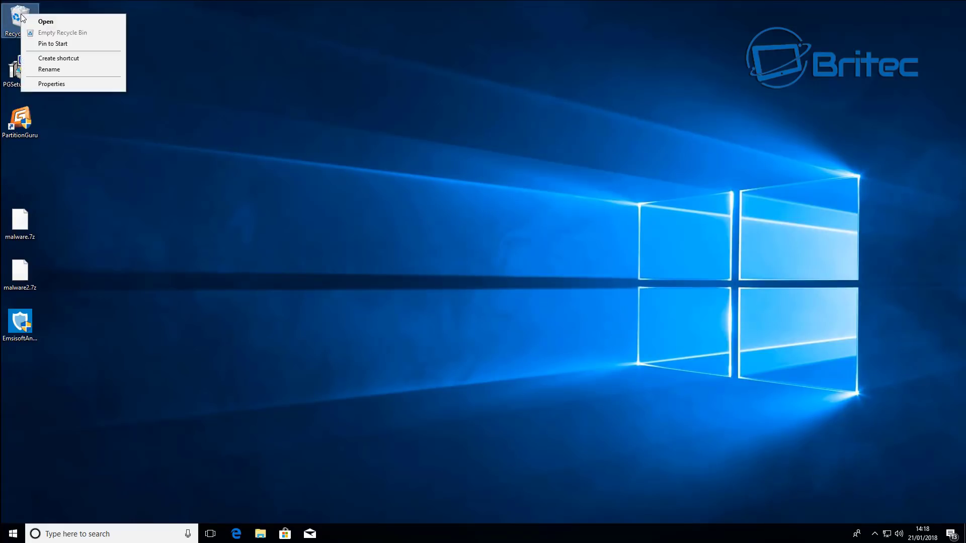
{"action": "left_click", "coordinate": [50, 33]}
{"action": "left_click", "coordinate": [518, 290]}
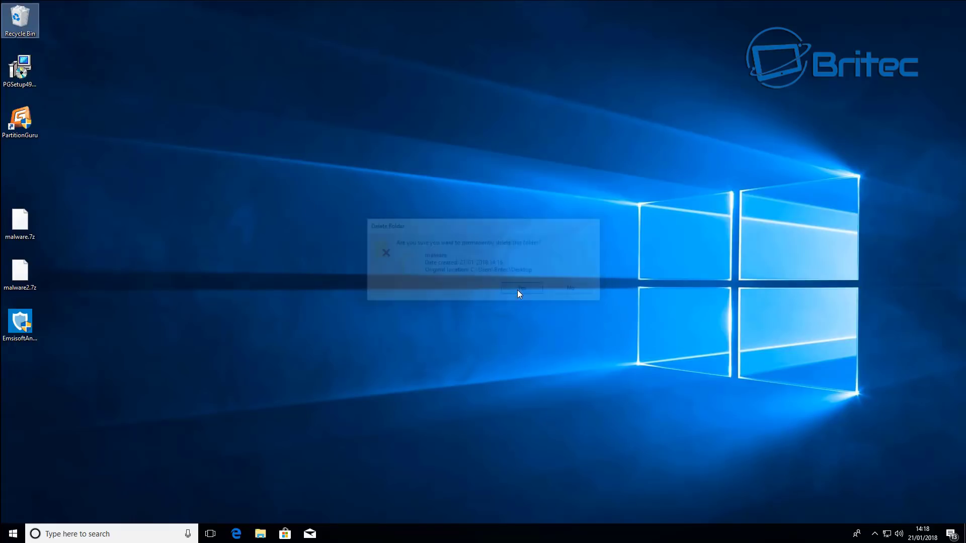
{"action": "left_click", "coordinate": [516, 294]}
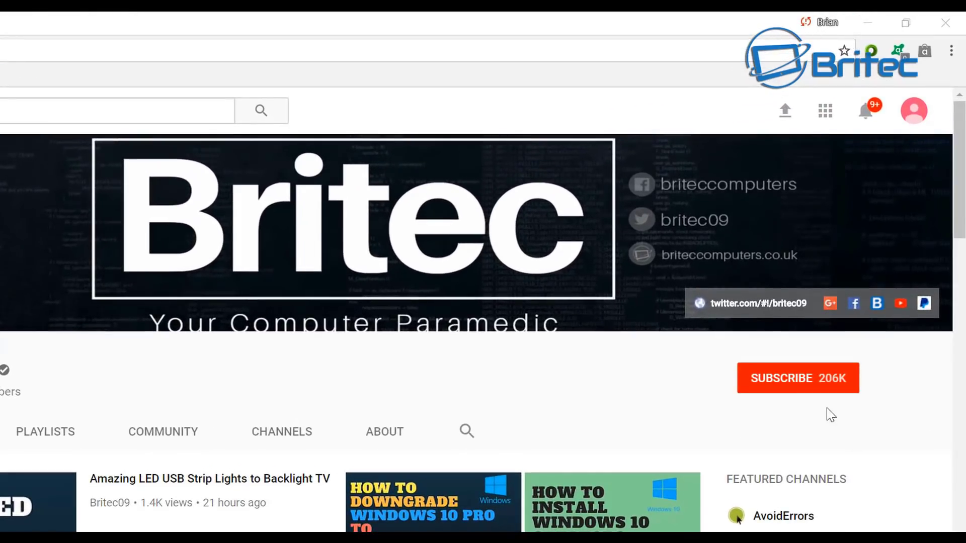
- Subscribe to Britec's YouTube channel
{"action": "left_click", "coordinate": [811, 390]}
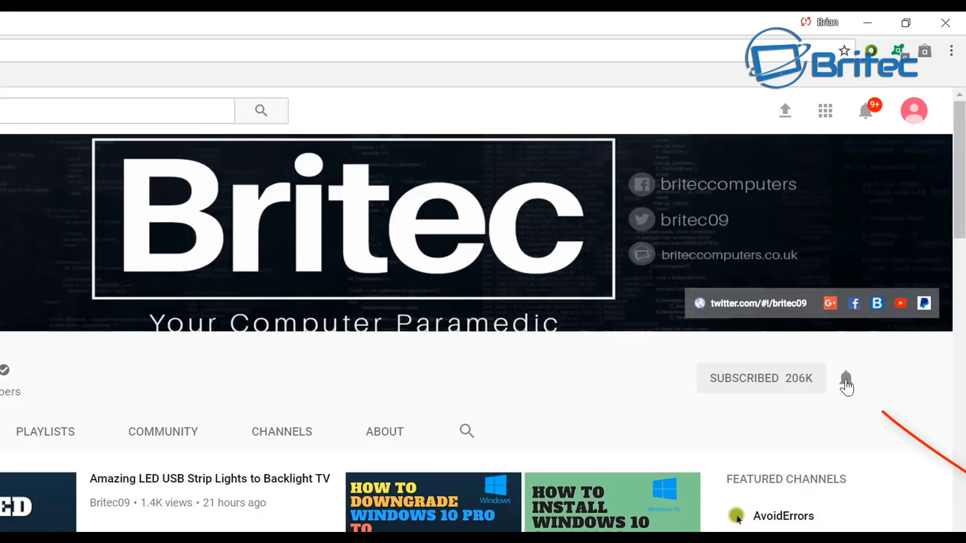